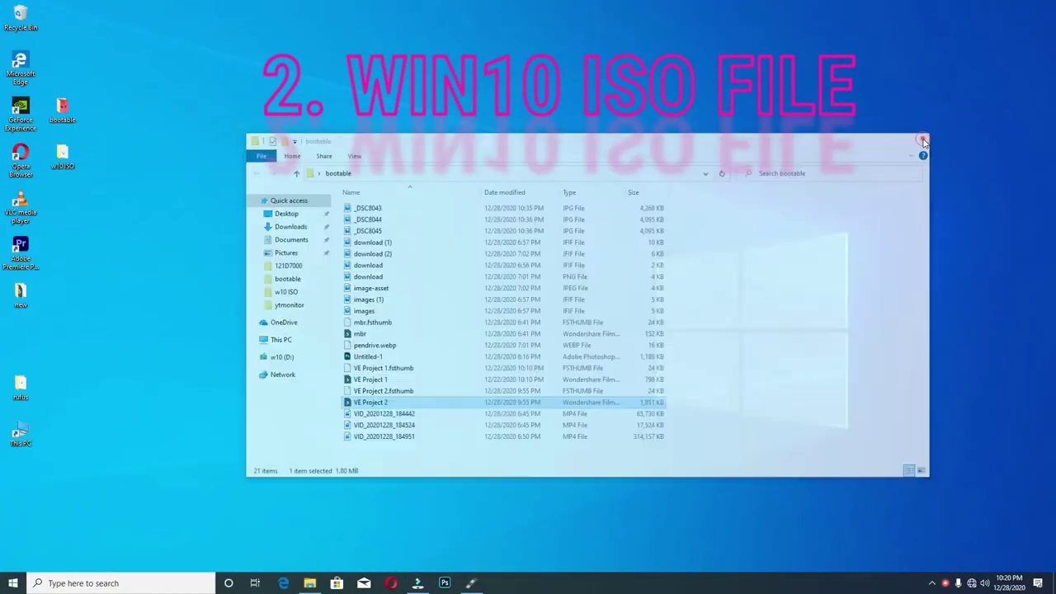
Close the bootable folder and open the w10 ISO folder on the desktop to view the Windows 10 disc image.
click(924, 142)
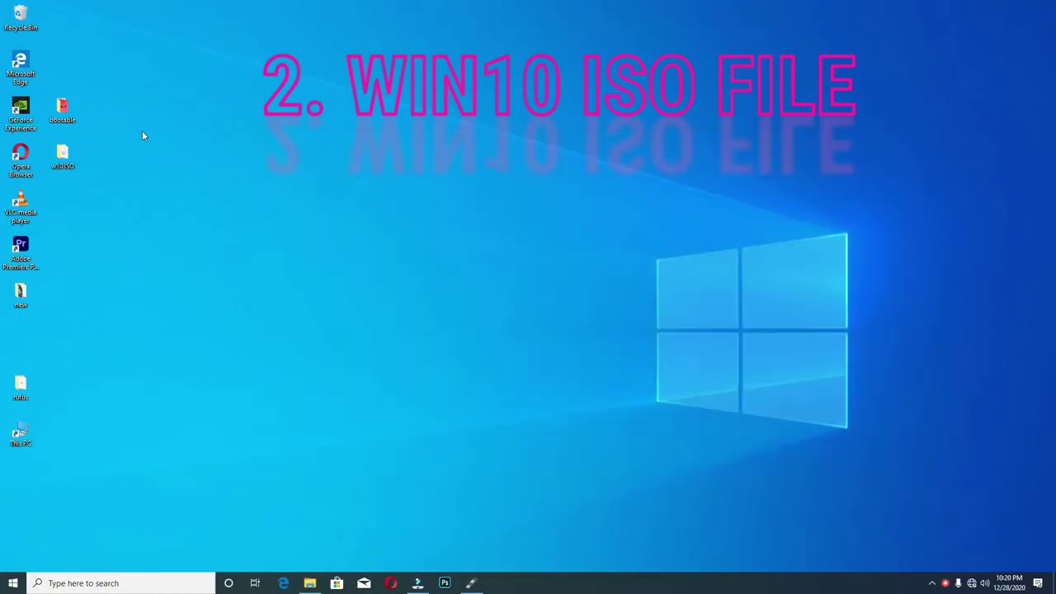
double_click(70, 161)
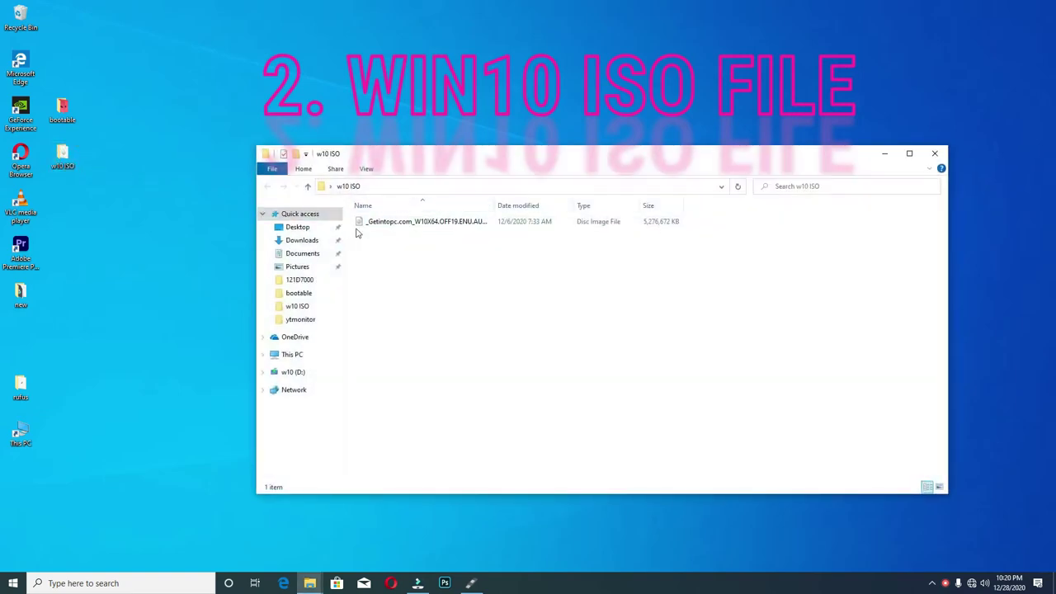
click(909, 154)
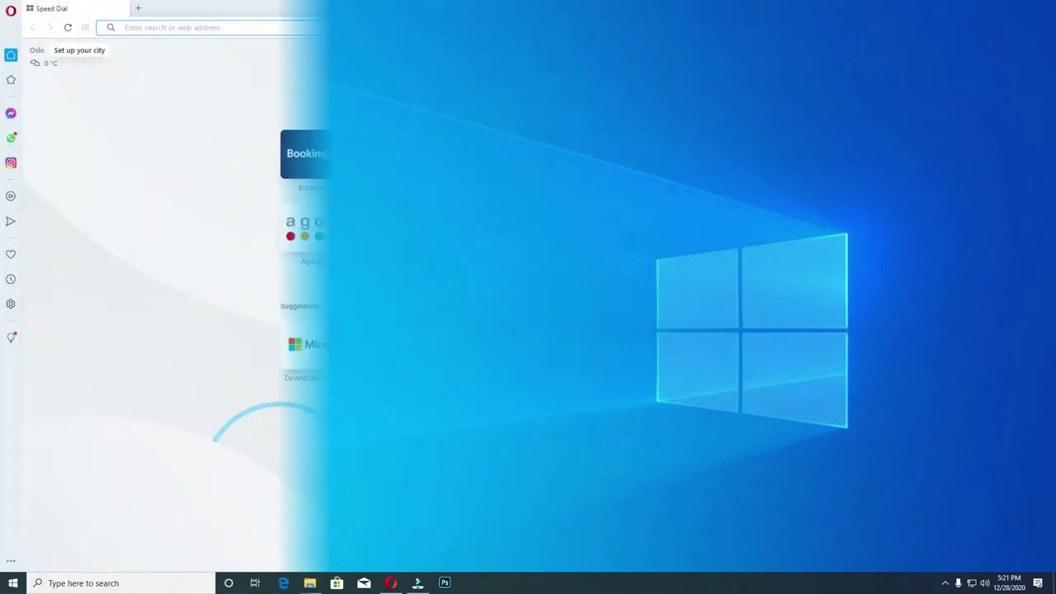
In the Opera browser, search Google for "rufus" and open the official Rufus website.
click(456, 84)
text(ruf)
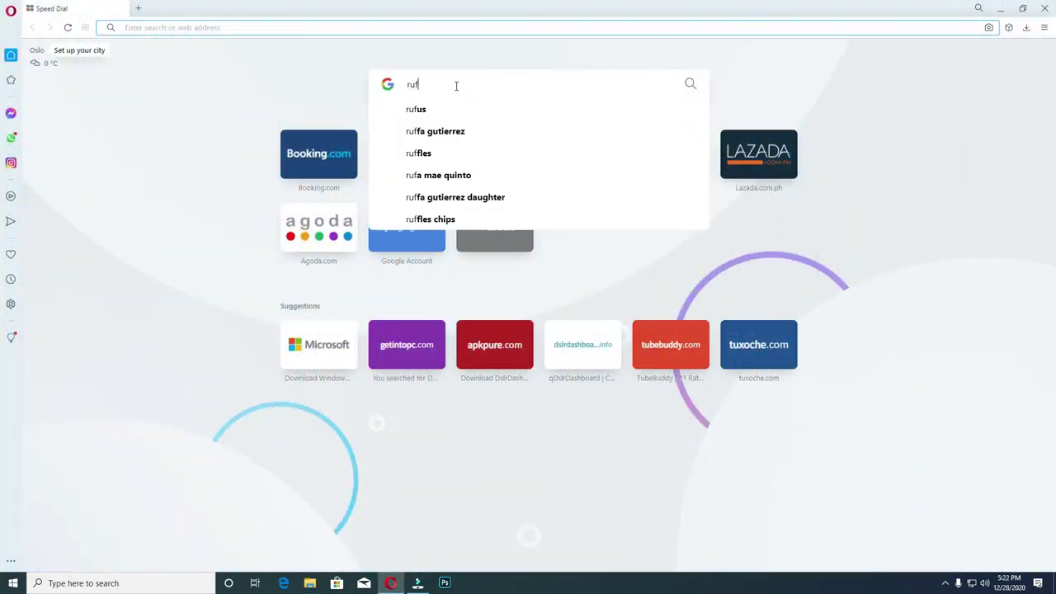
text(us)
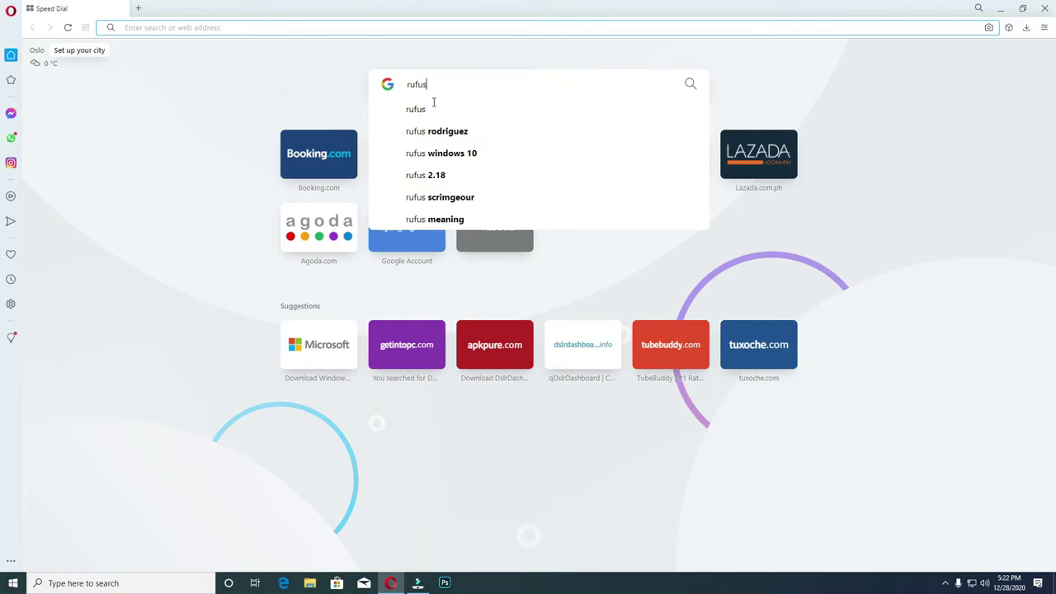
click(518, 110)
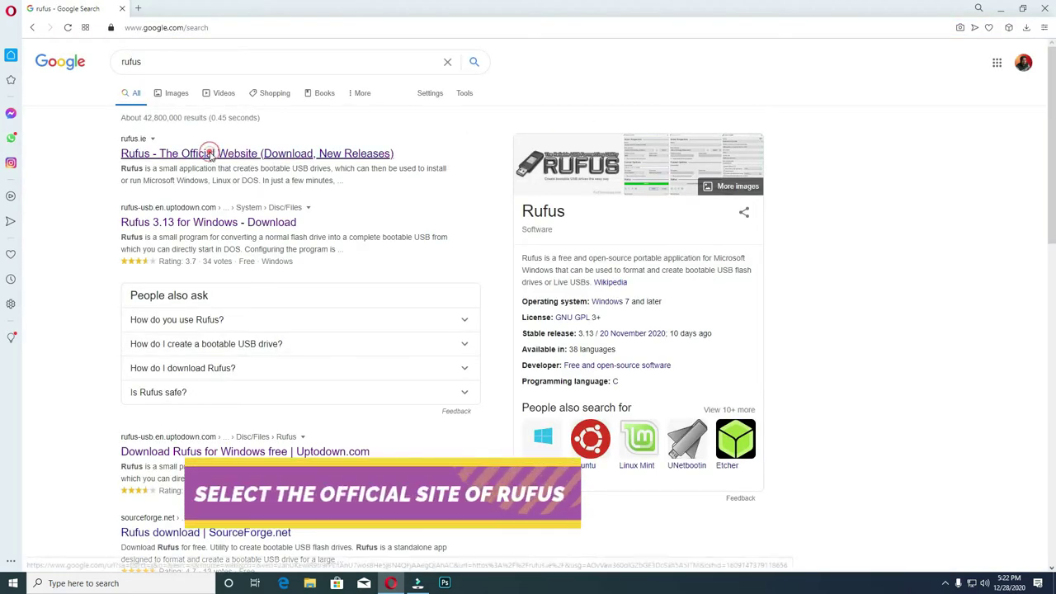
click(212, 157)
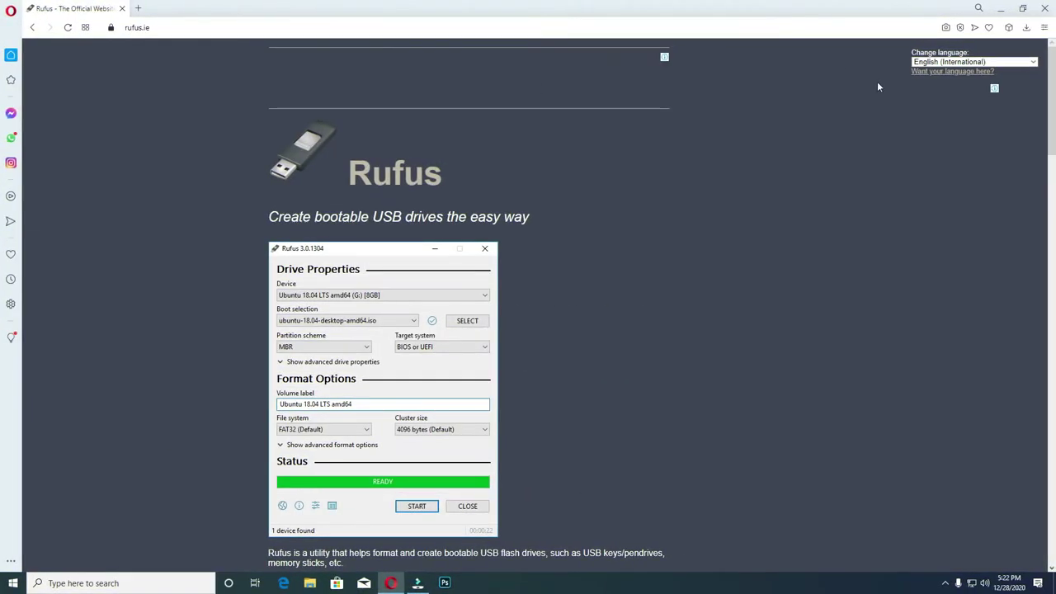
Start the download of Rufus 3.13 from the Download section of the Rufus page.
scroll(683, 278, down, 3)
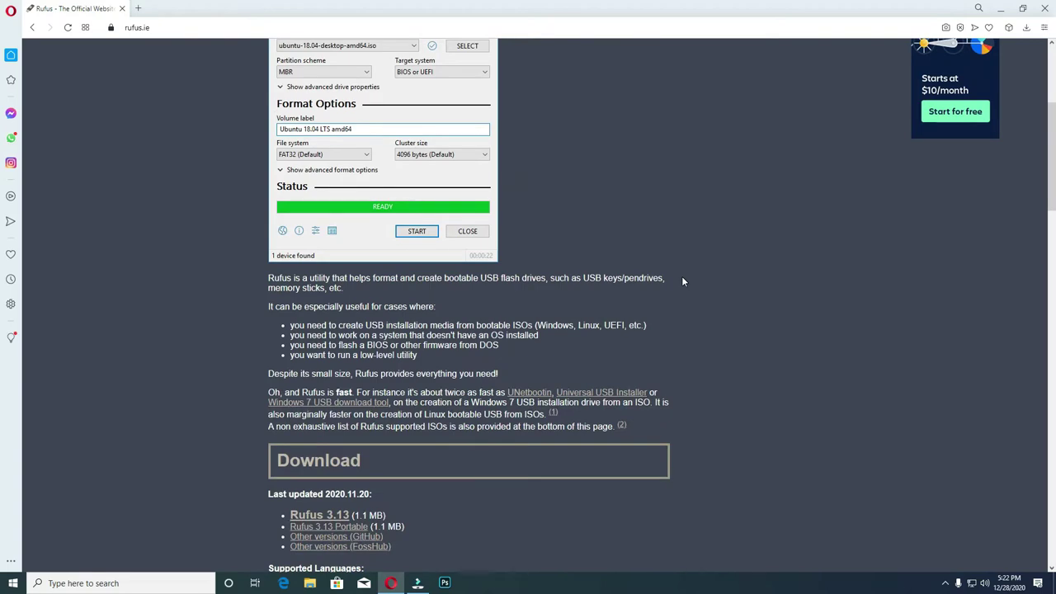
scroll(681, 278, up, 3)
scroll(556, 229, down, 1)
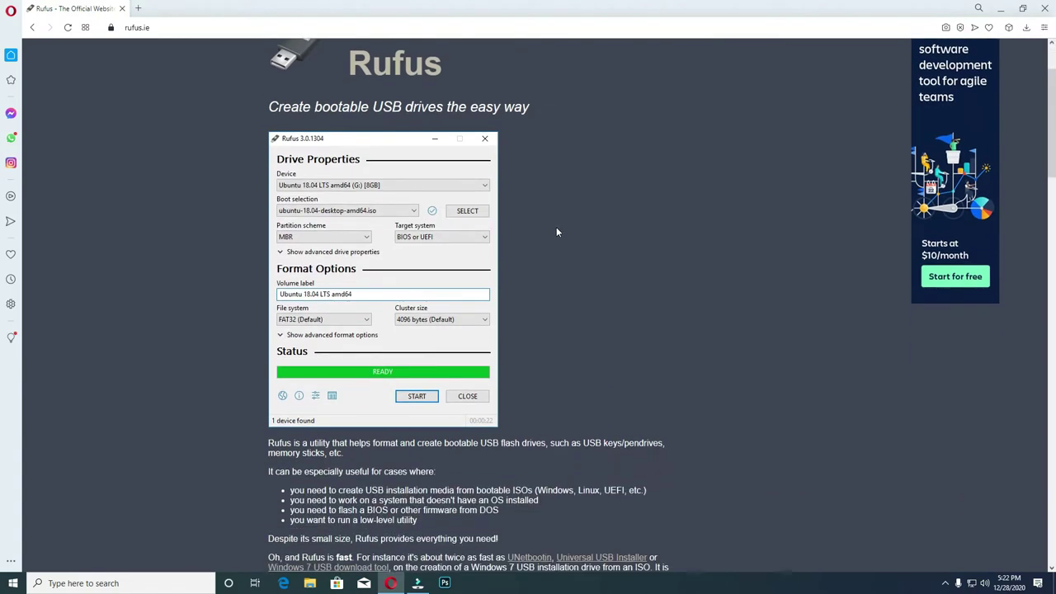
scroll(556, 229, down, 1)
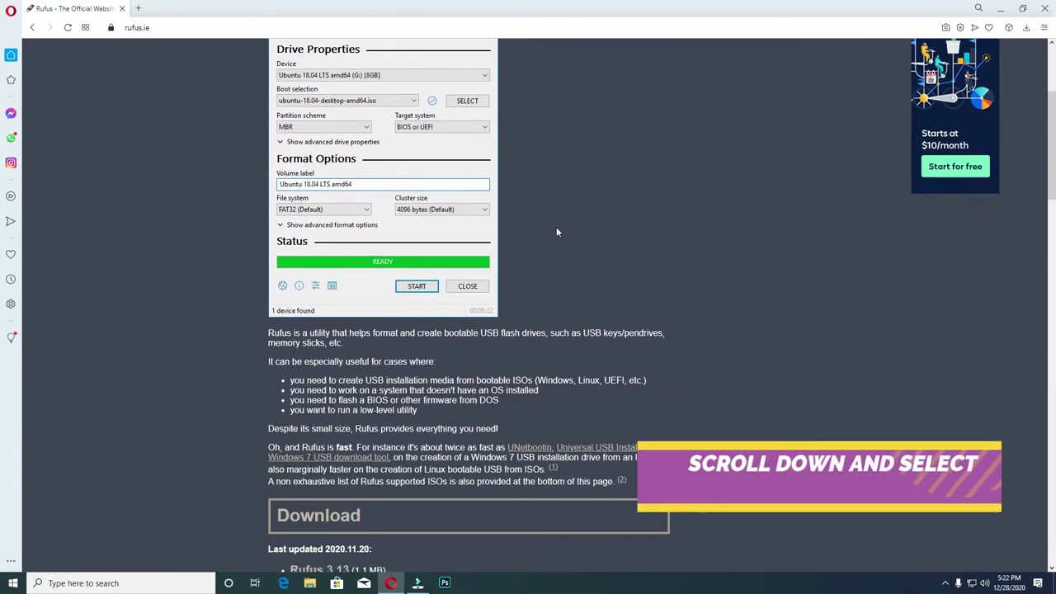
scroll(556, 228, down, 1)
scroll(556, 228, down, 1)
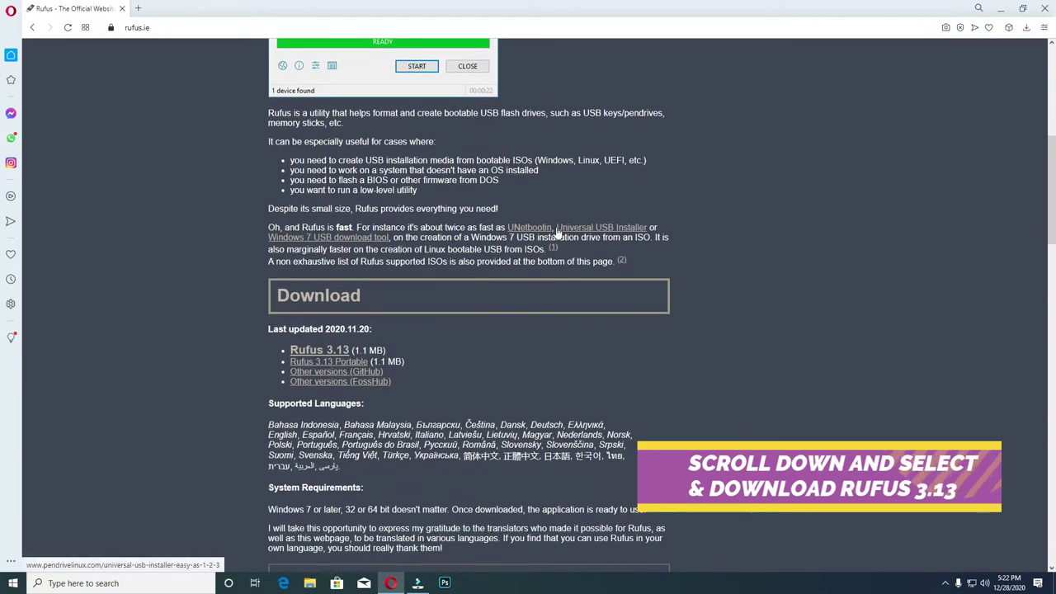
scroll(594, 232, down, 1)
scroll(646, 235, up, 1)
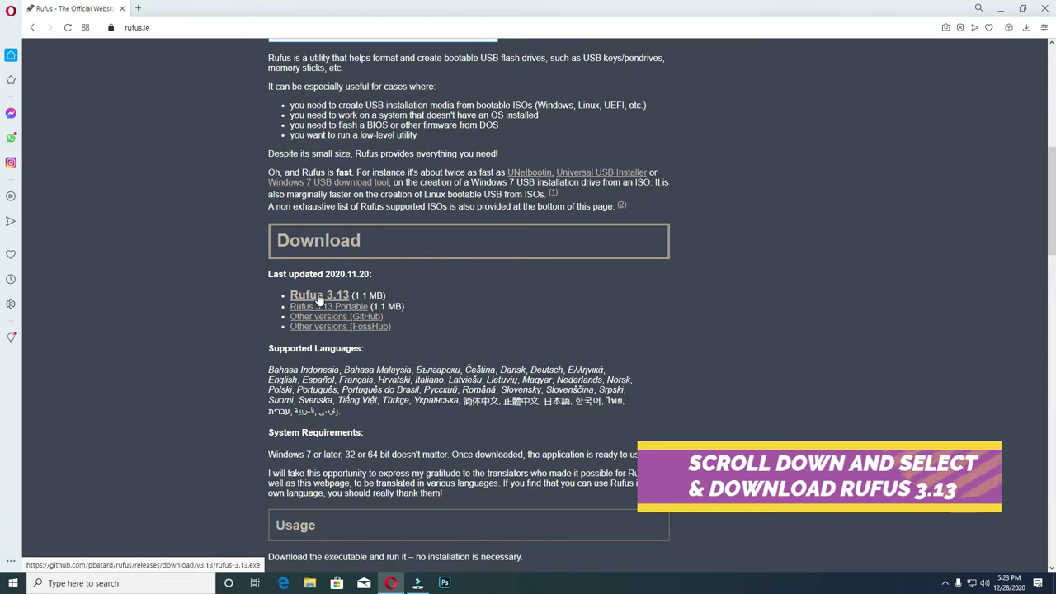
click(319, 295)
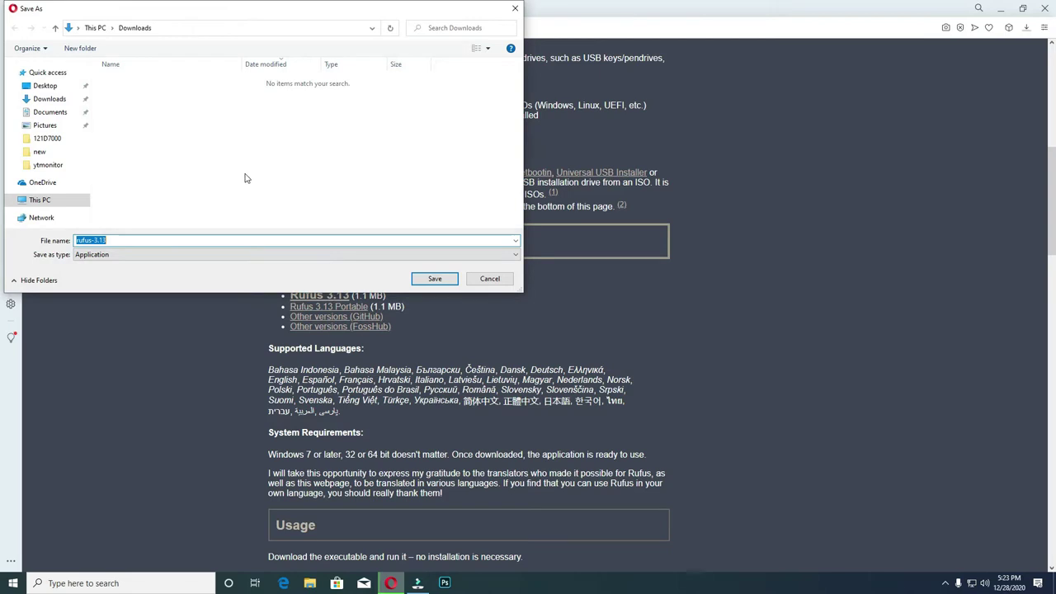
Create a folder named rufus on the Desktop and save the rufus-3.13 application in it.
click(46, 85)
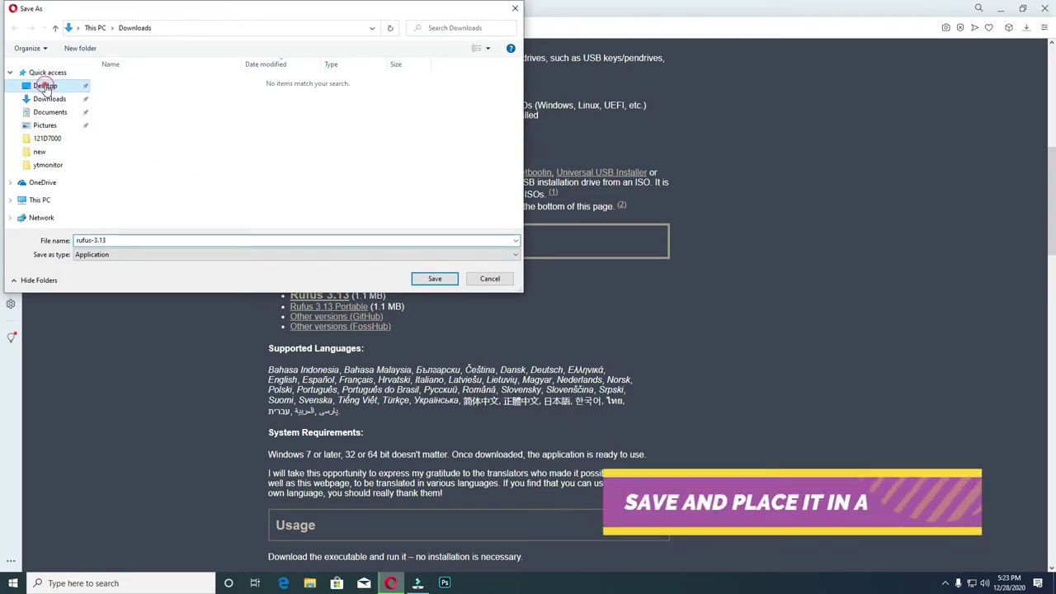
click(89, 51)
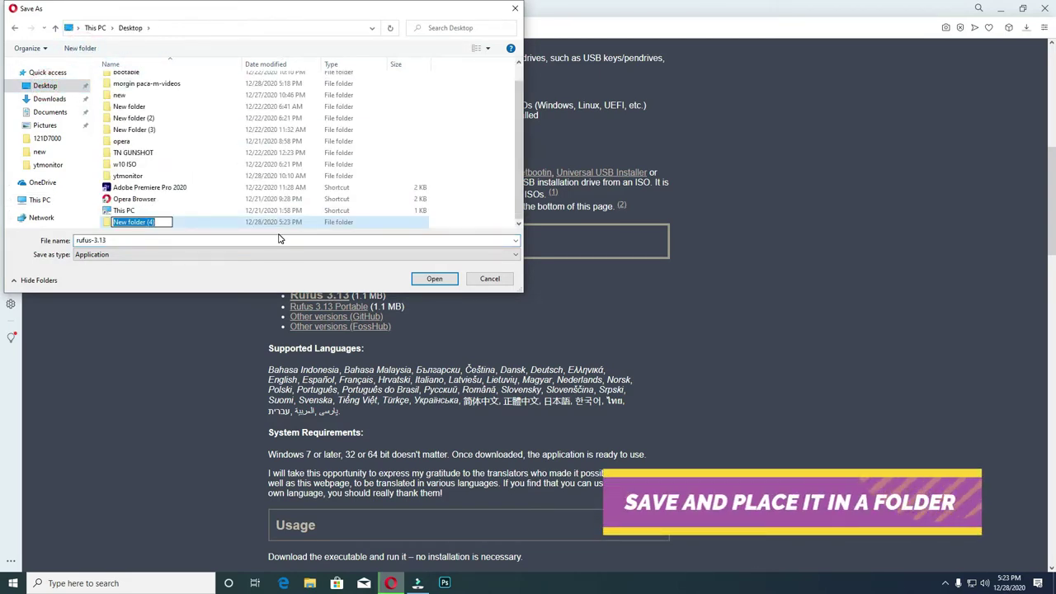
text(rufus)
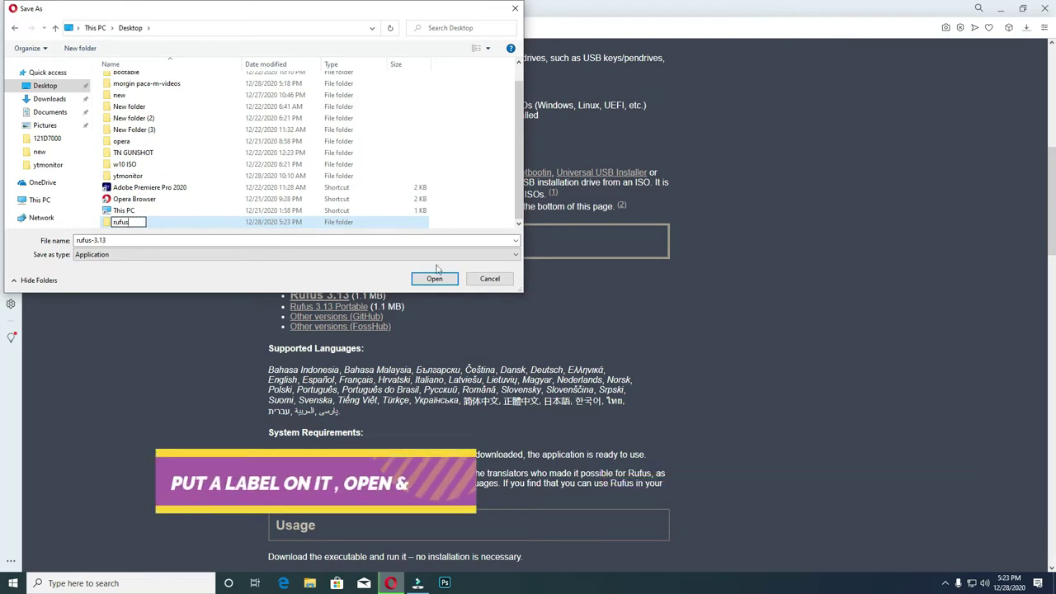
click(435, 279)
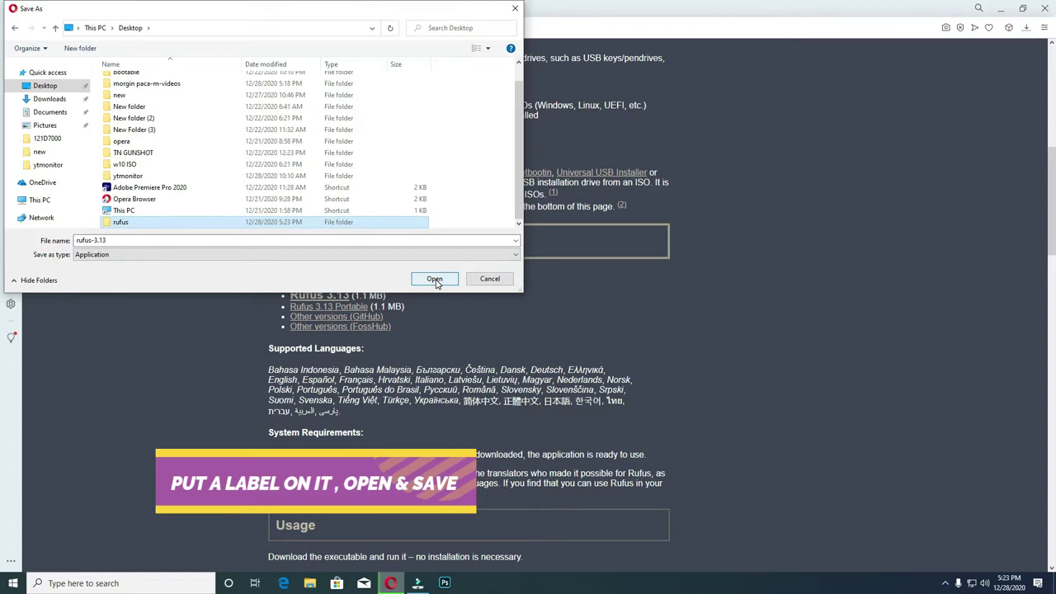
click(434, 280)
click(435, 279)
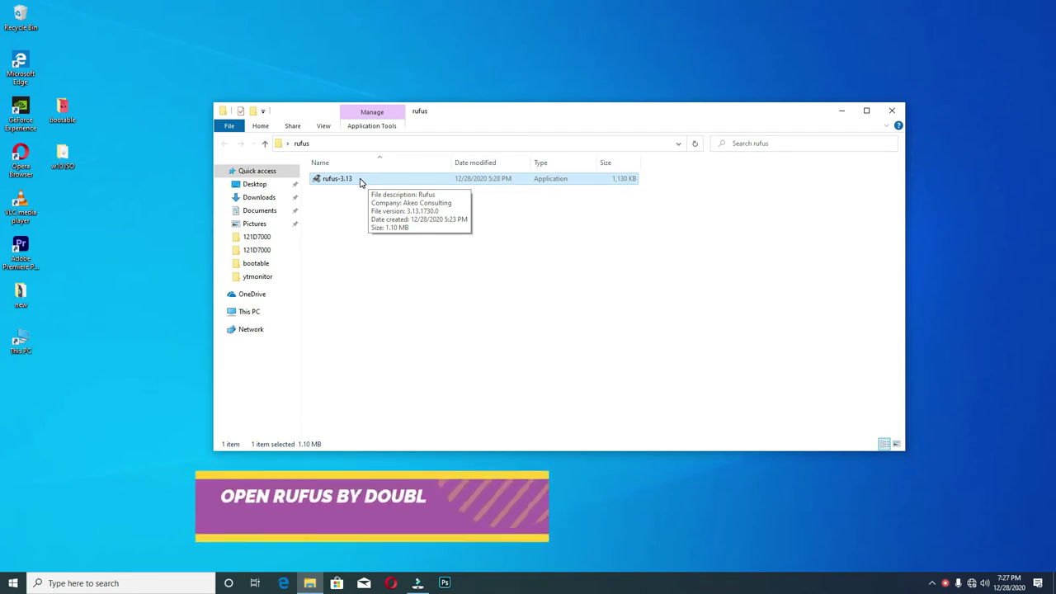
Run rufus-3.13 as administrator from the rufus folder, minimize the folder window and reposition the Rufus window on the desktop.
right_click(359, 181)
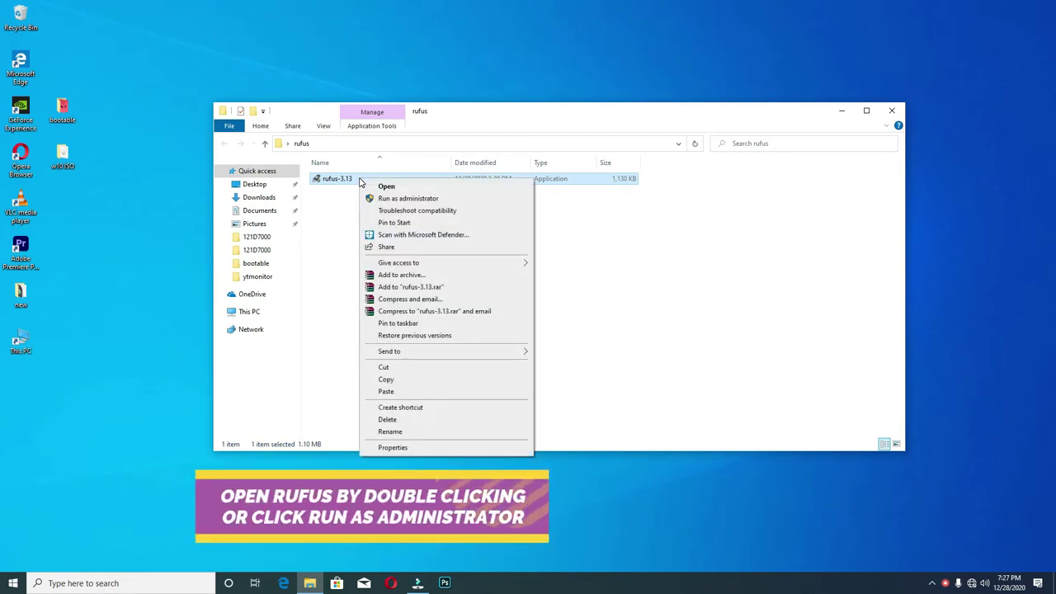
click(404, 199)
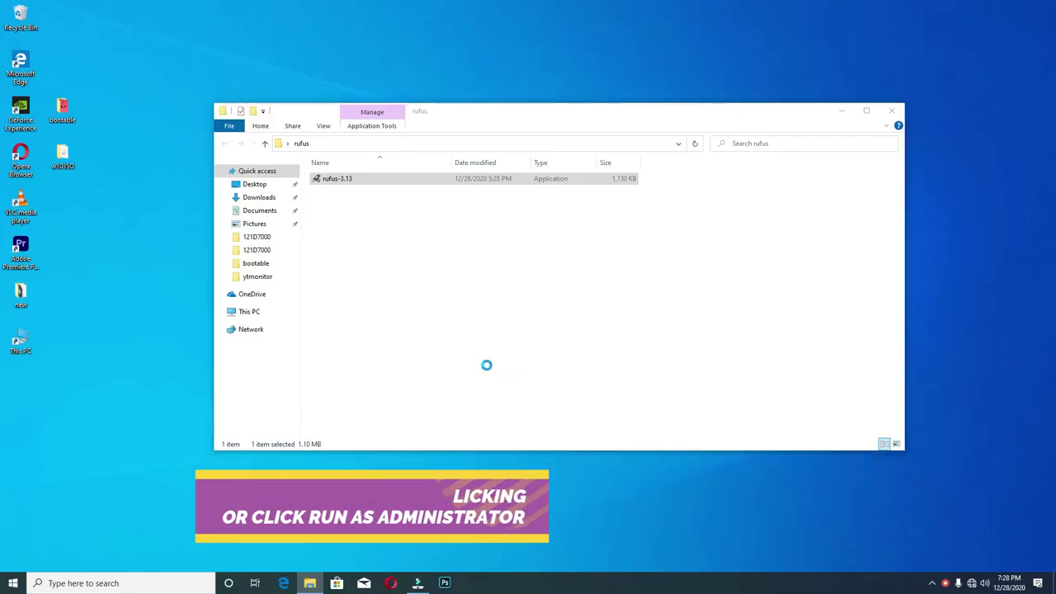
click(842, 112)
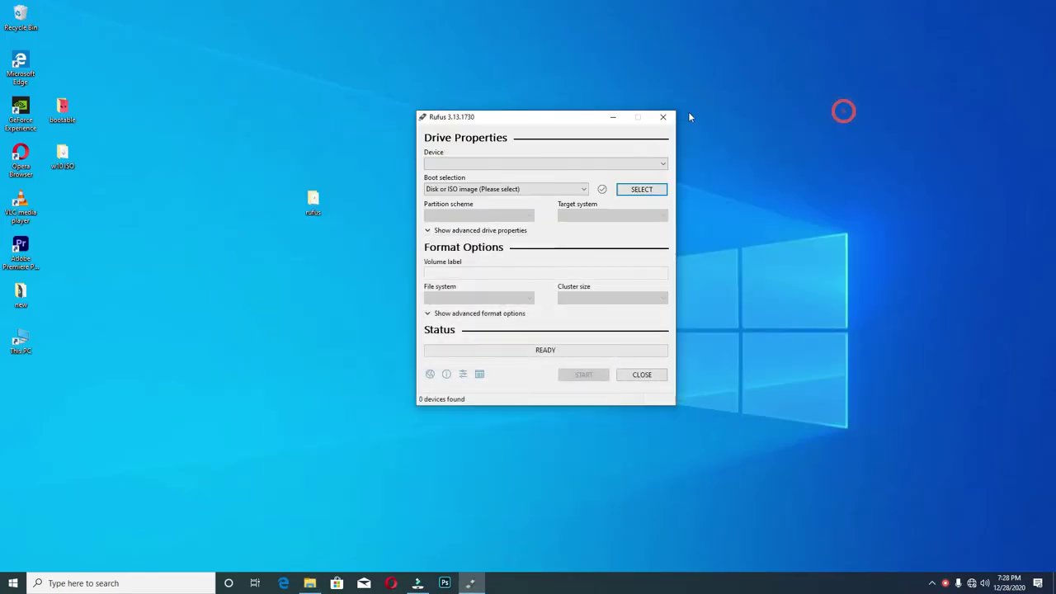
drag(585, 129, 443, 136)
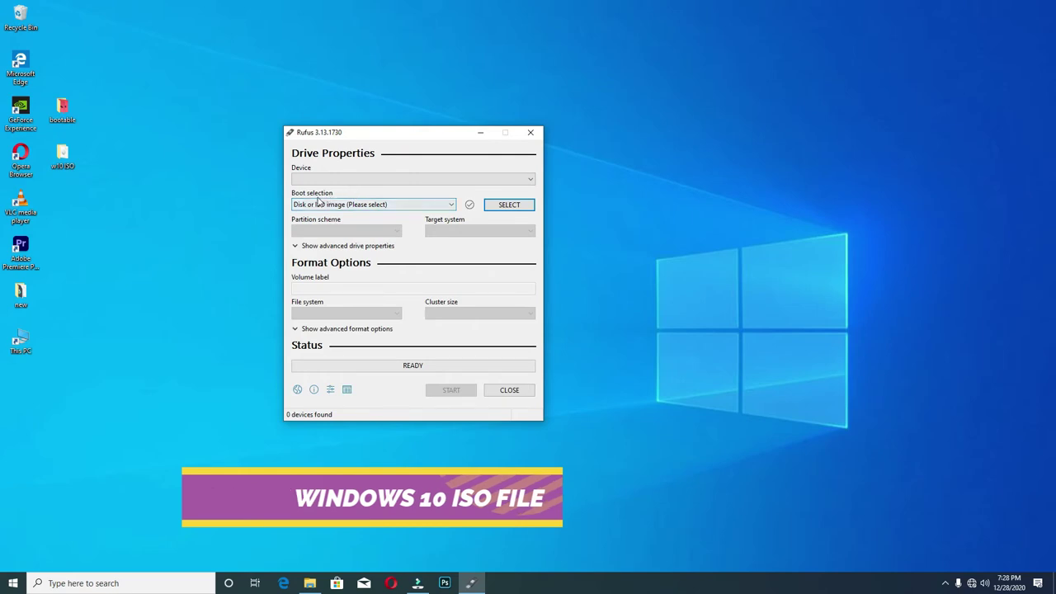
Load the disc image _Getintopc.com_W10X64.OFF19.ENU.AUG_2020 from the w10 ISO folder as the boot selection.
click(509, 206)
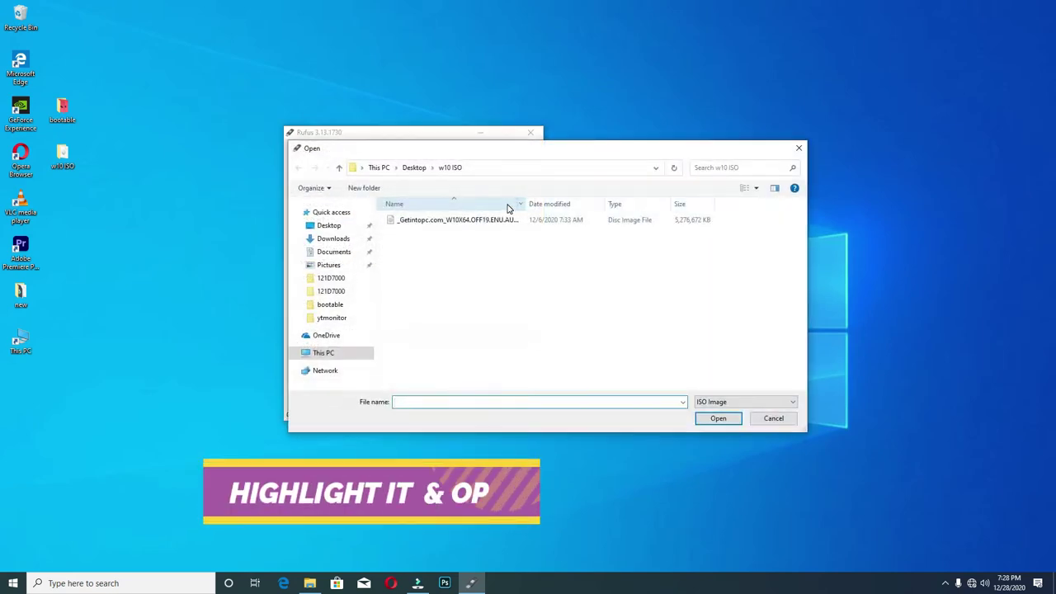
click(487, 221)
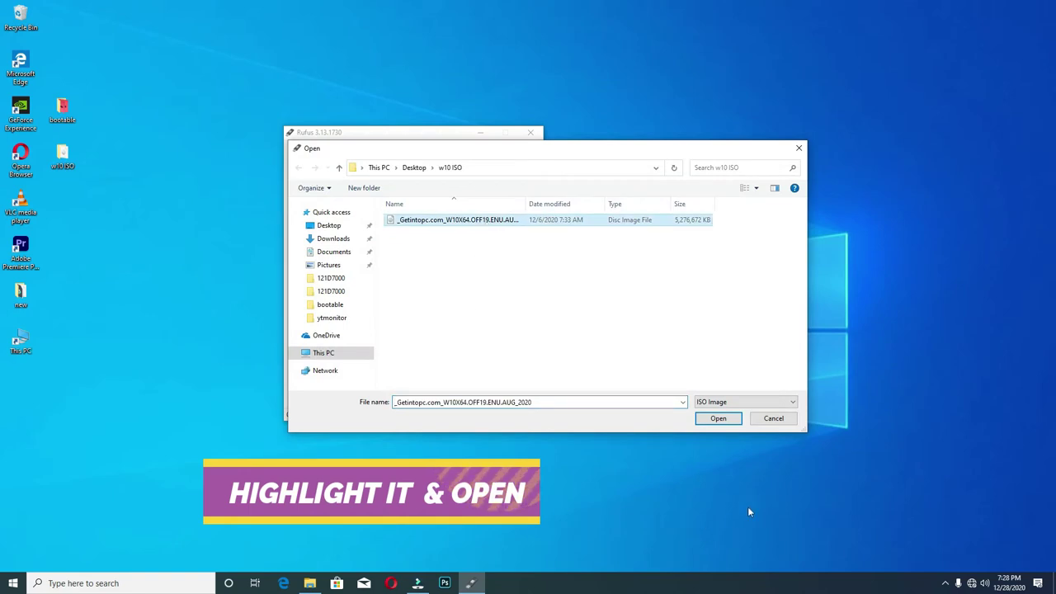
click(729, 420)
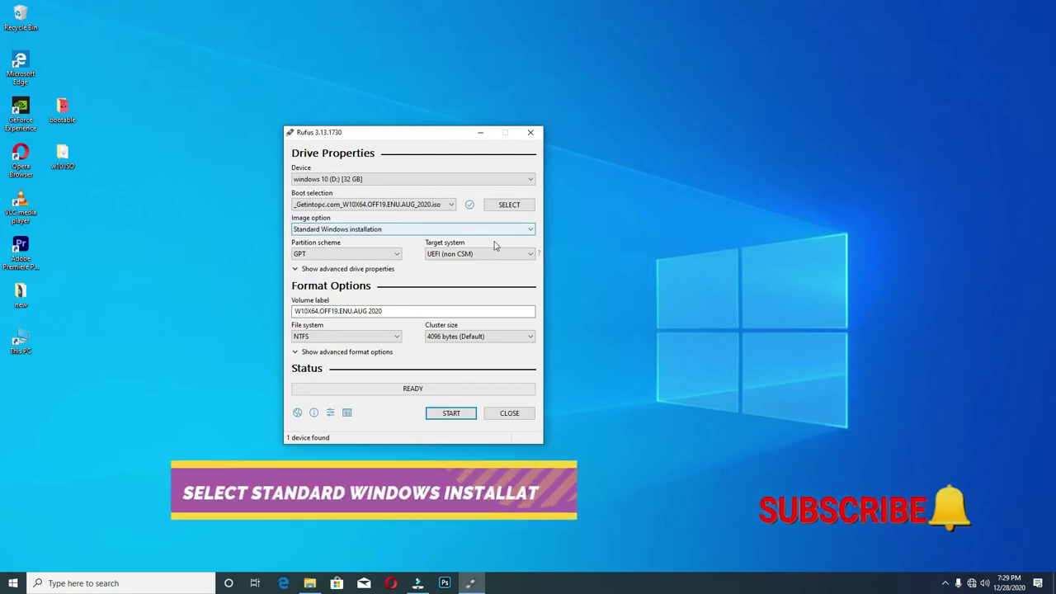
Choose Standard Windows installation as the image option and open the partition scheme choices.
click(440, 228)
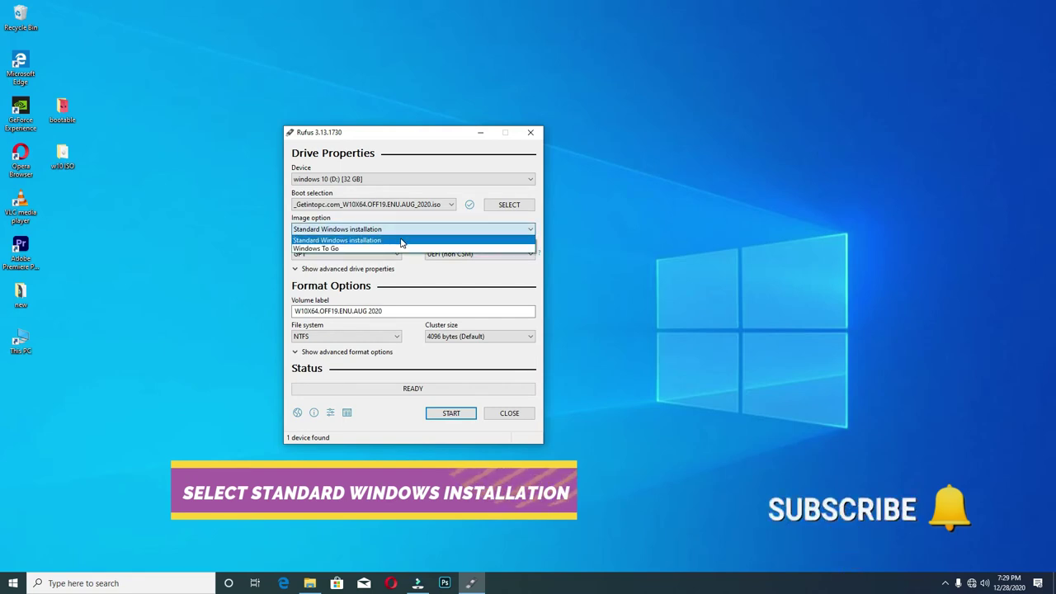
click(401, 241)
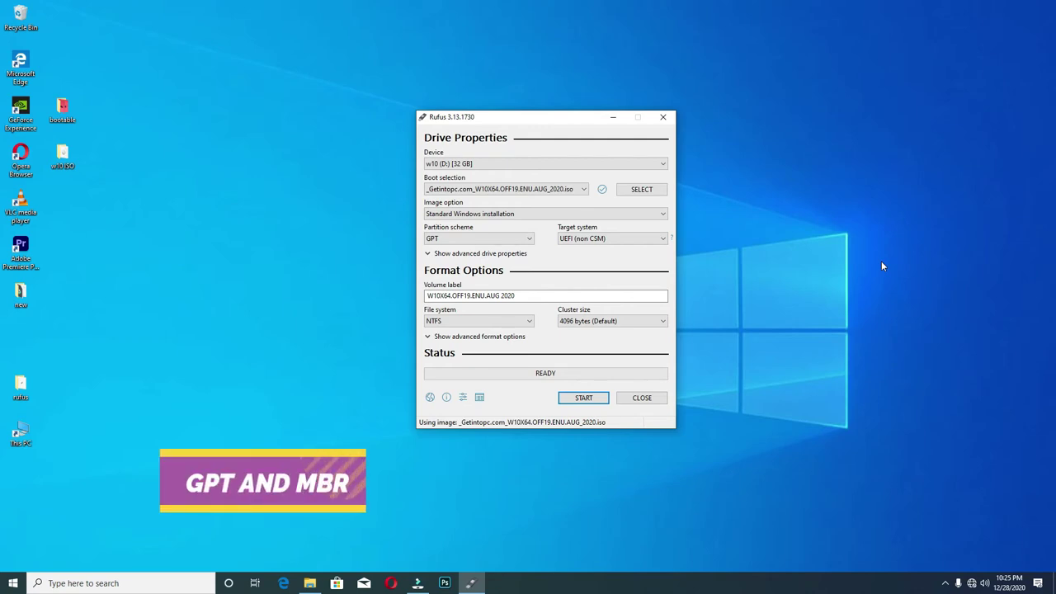
click(532, 239)
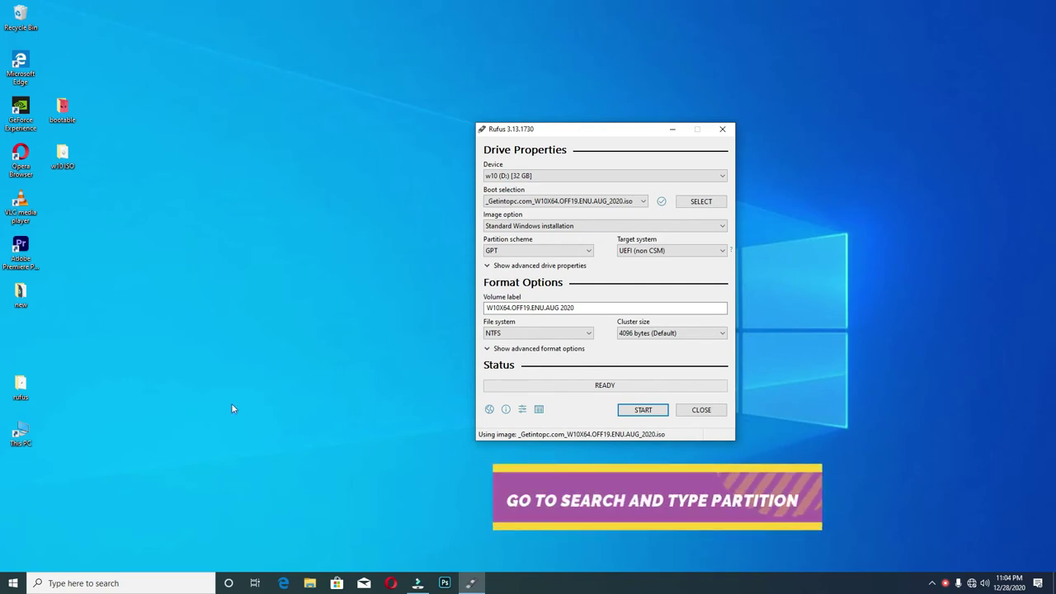
Search Windows for "partion" and open Create and format hard disk partitions to bring up Disk Management.
click(139, 583)
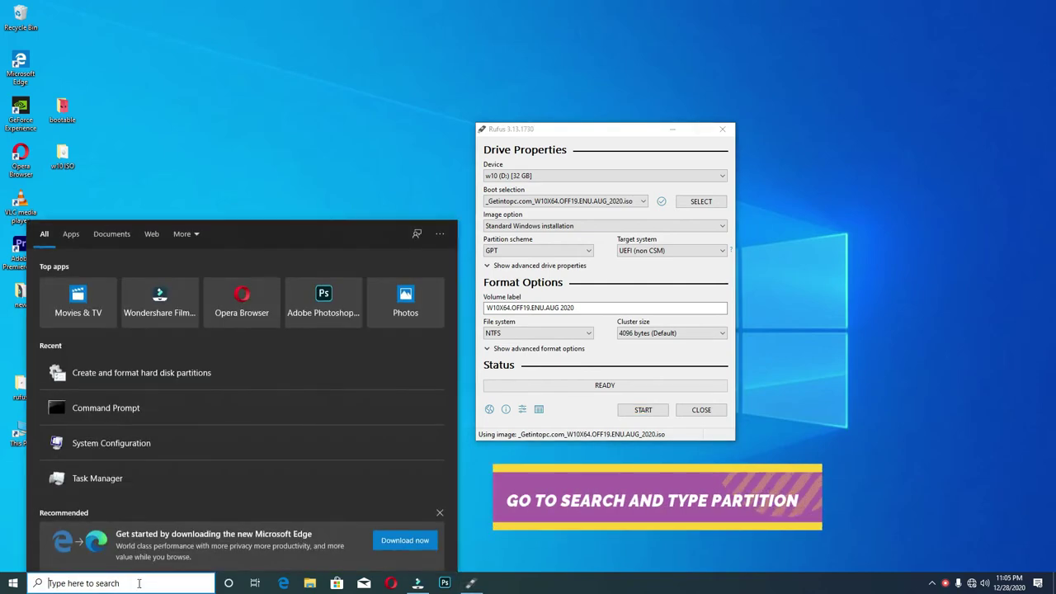
text(pa)
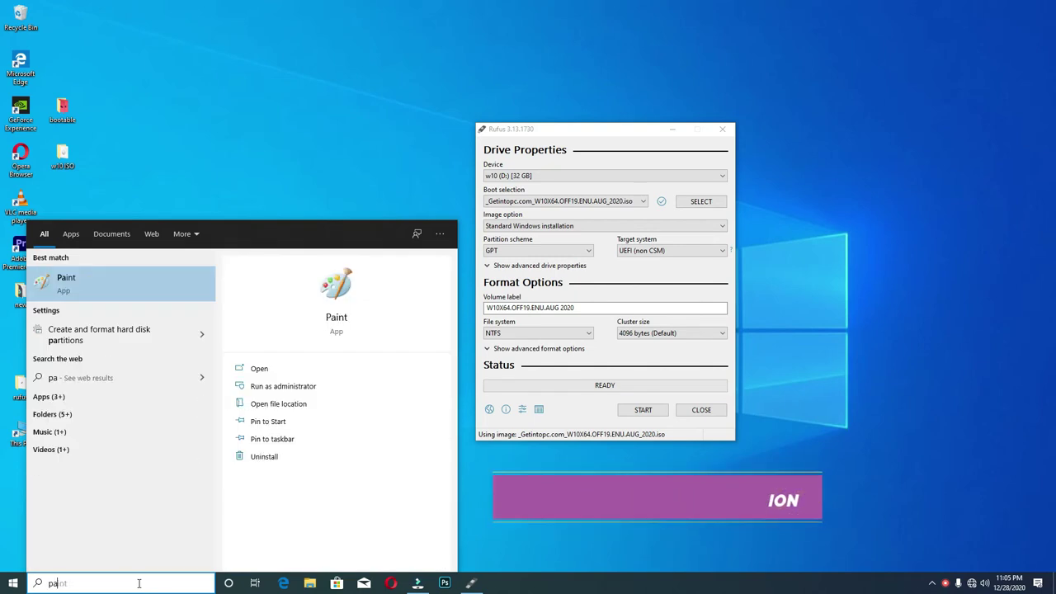
text(rtion)
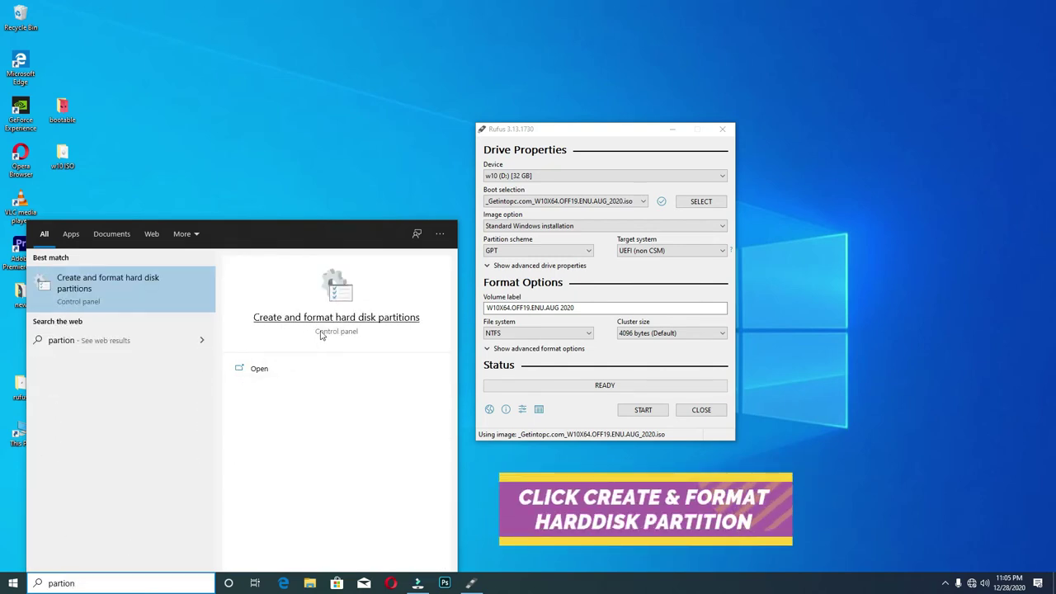
click(368, 323)
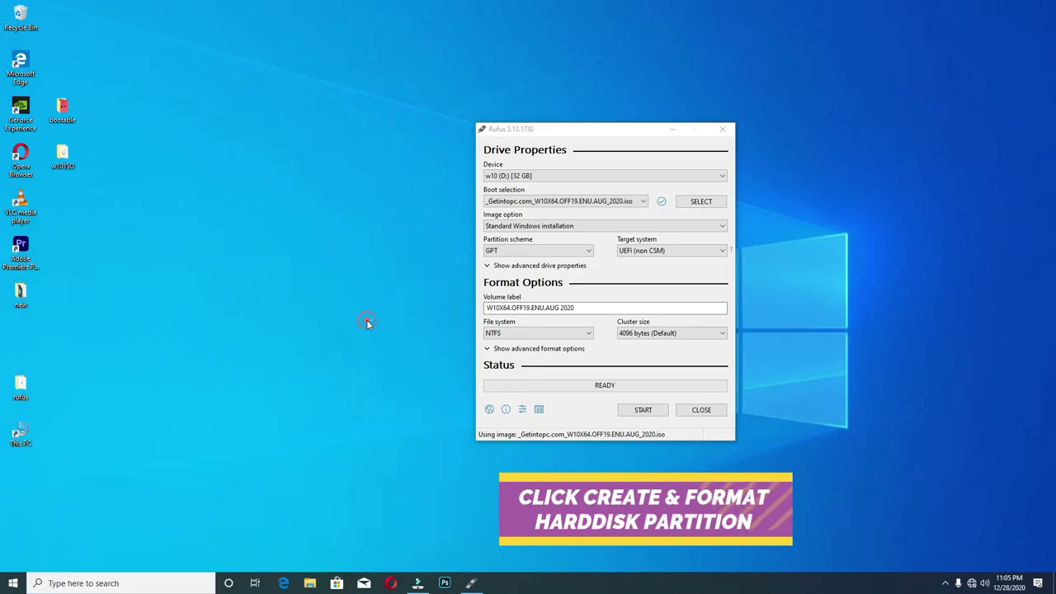
click(449, 60)
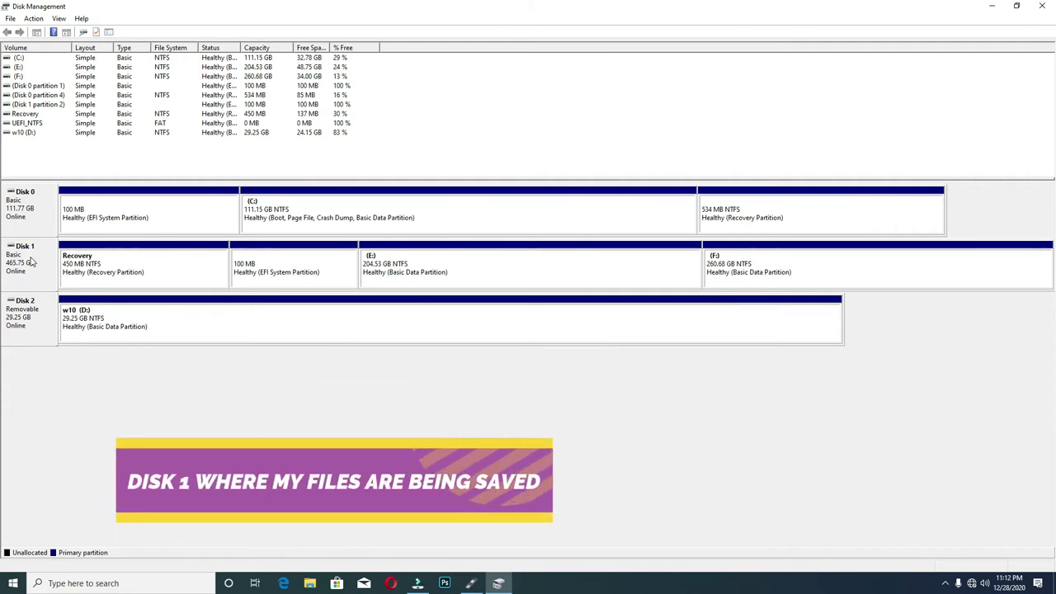
Check the partition style of Disk 0 in the volume information of its properties and close the properties.
right_click(36, 216)
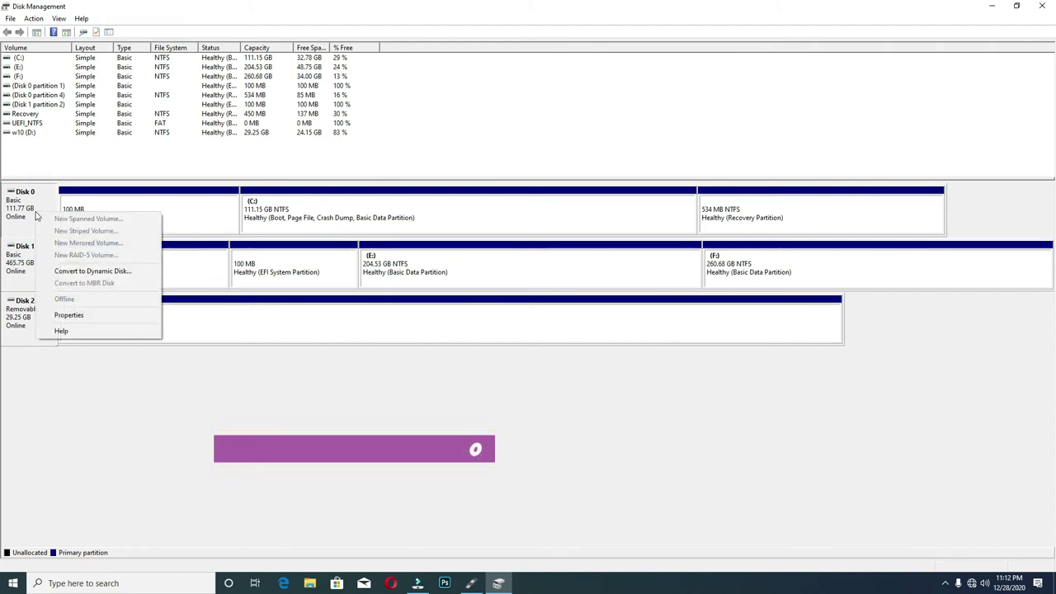
click(79, 314)
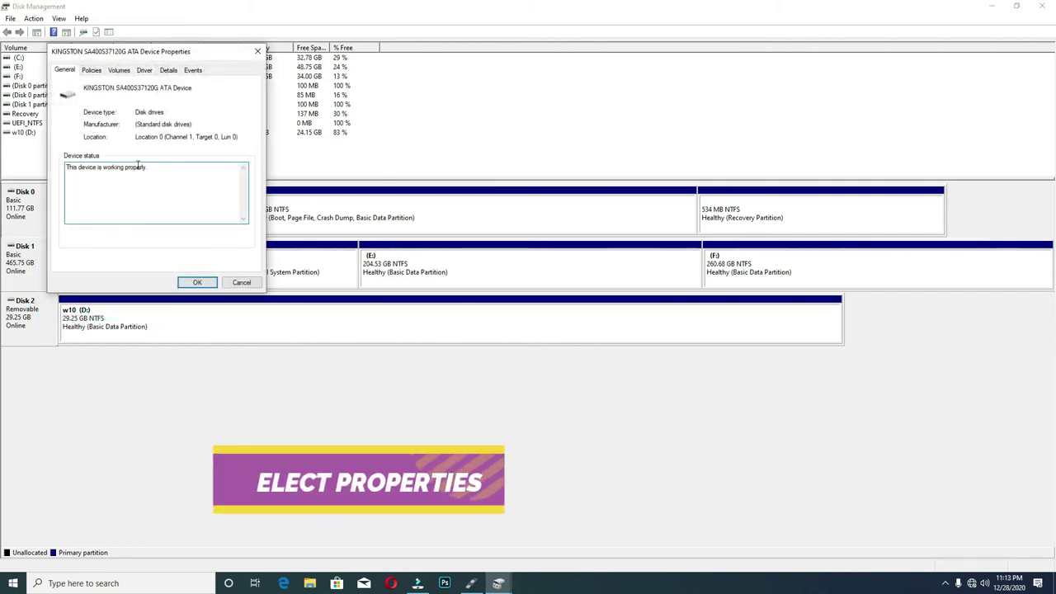
click(118, 71)
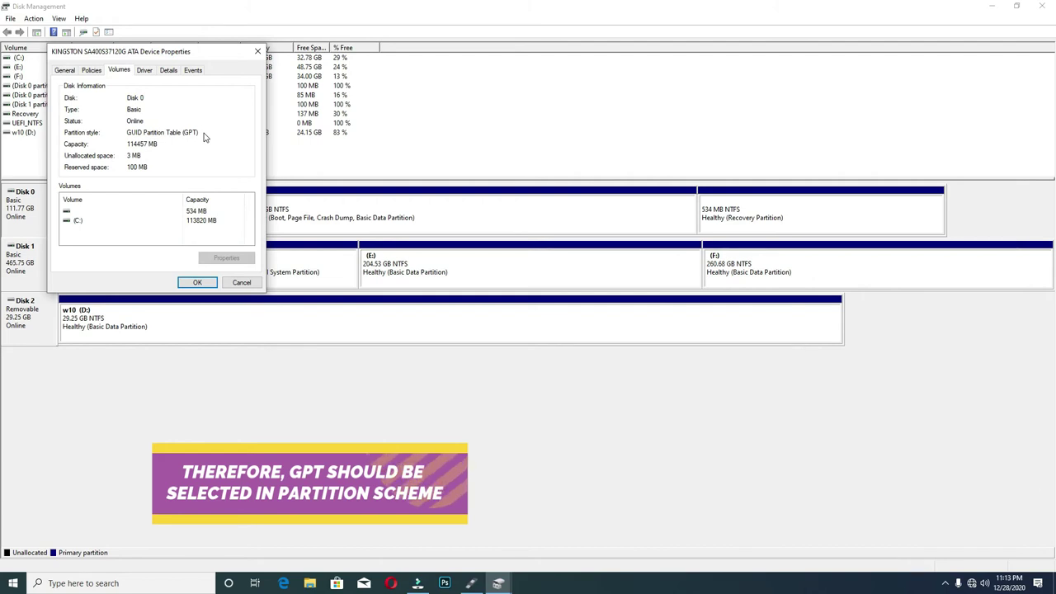
click(198, 283)
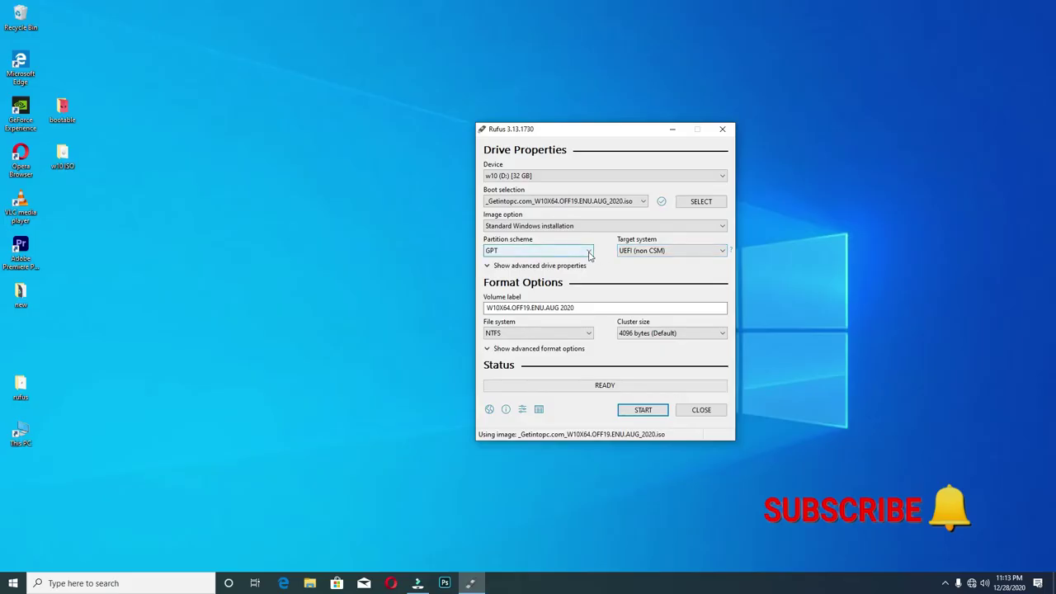
Switch the partition scheme to MBR to compare its target system, and set it back to GPT.
click(586, 252)
click(587, 255)
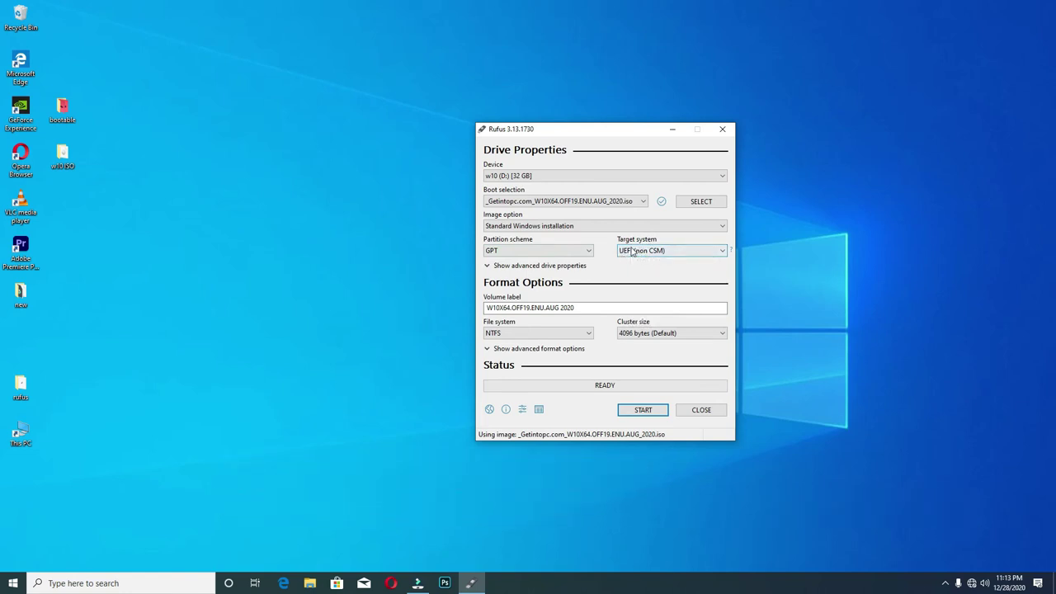
click(580, 252)
click(563, 262)
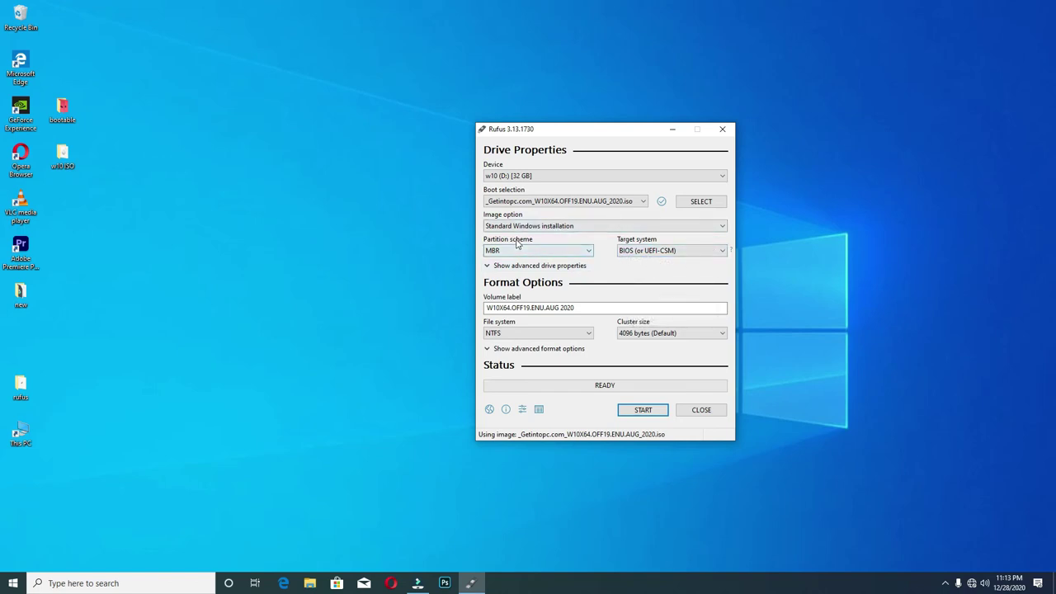
click(575, 252)
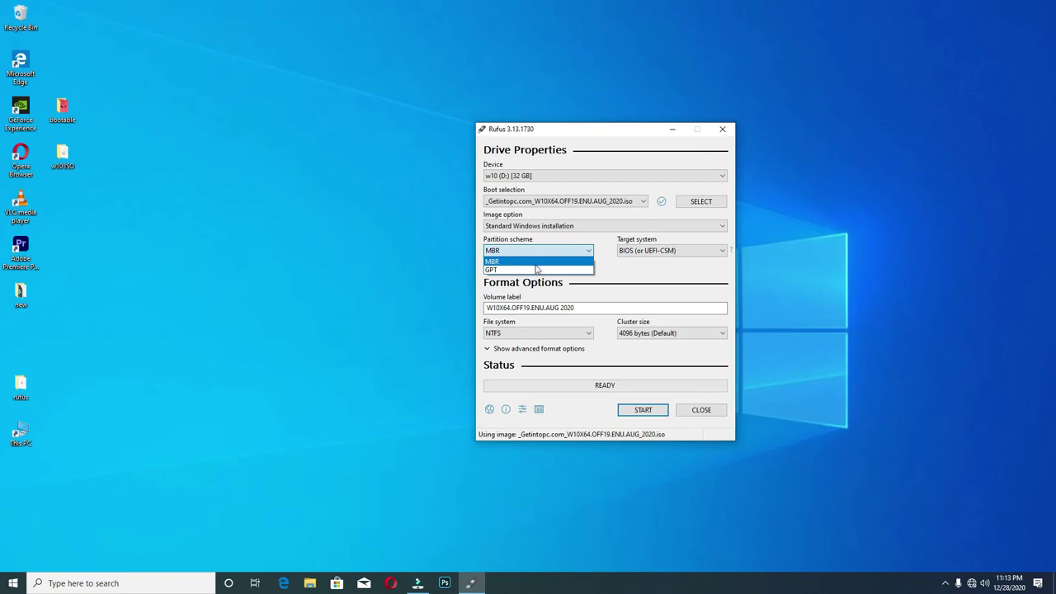
click(537, 270)
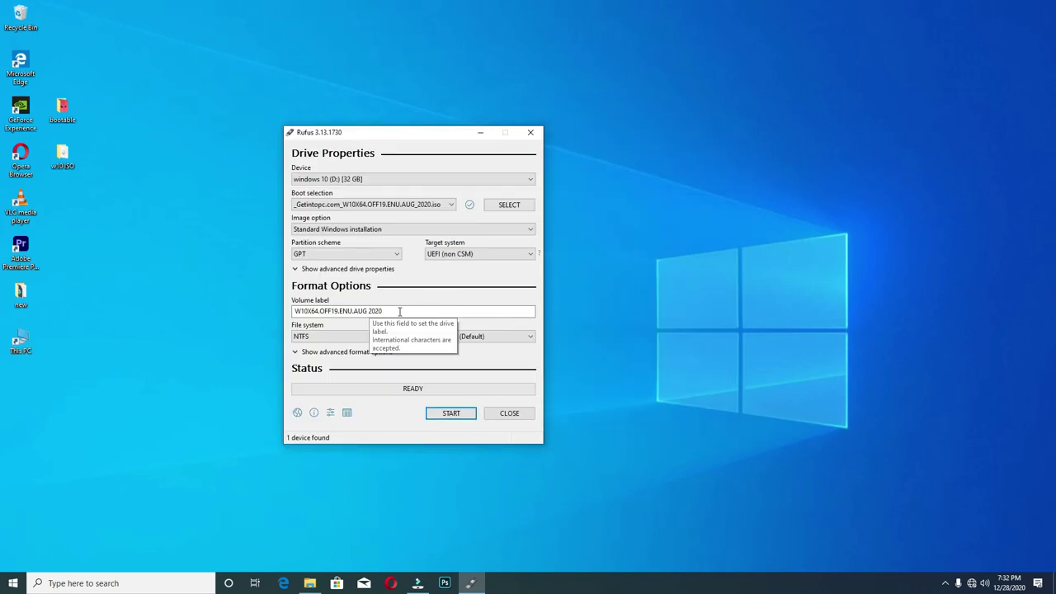
Create the bootable USB drive with the volume label w10, accepting the erasure of its data, and close Rufus once writing is finished.
drag(399, 311, 291, 313)
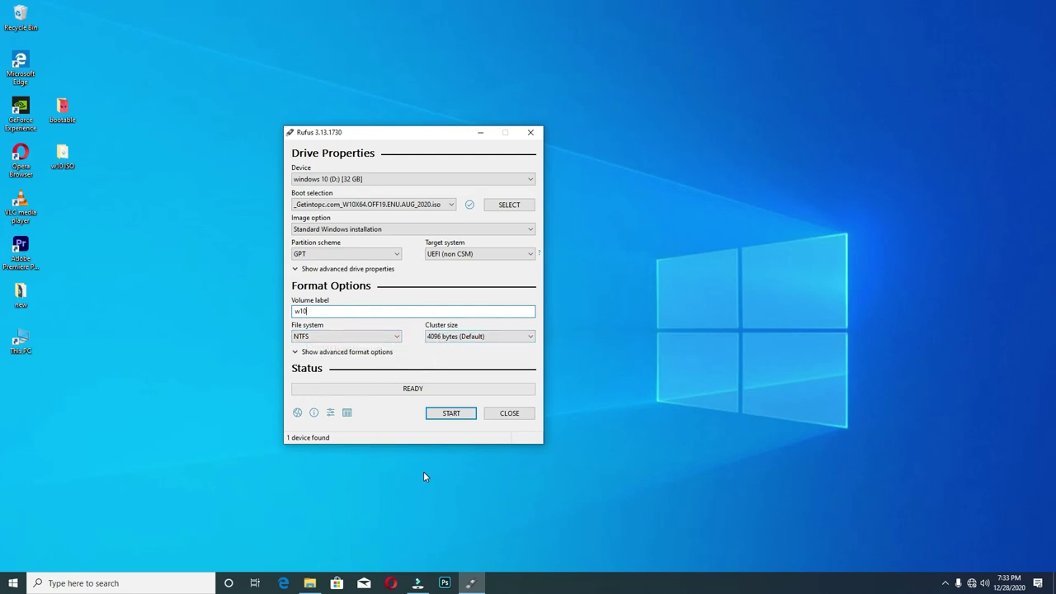
click(451, 414)
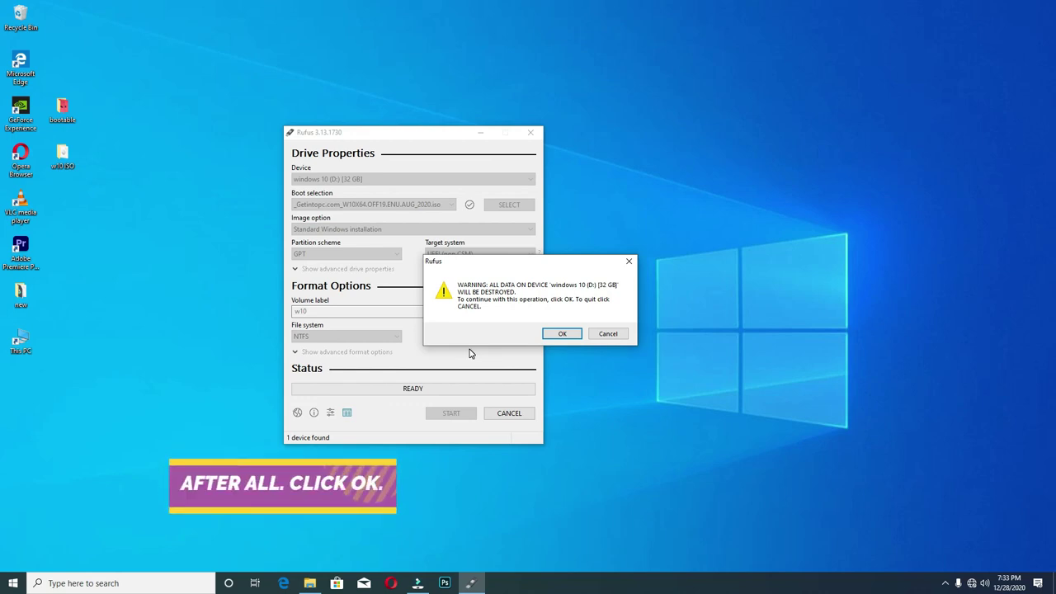
click(565, 334)
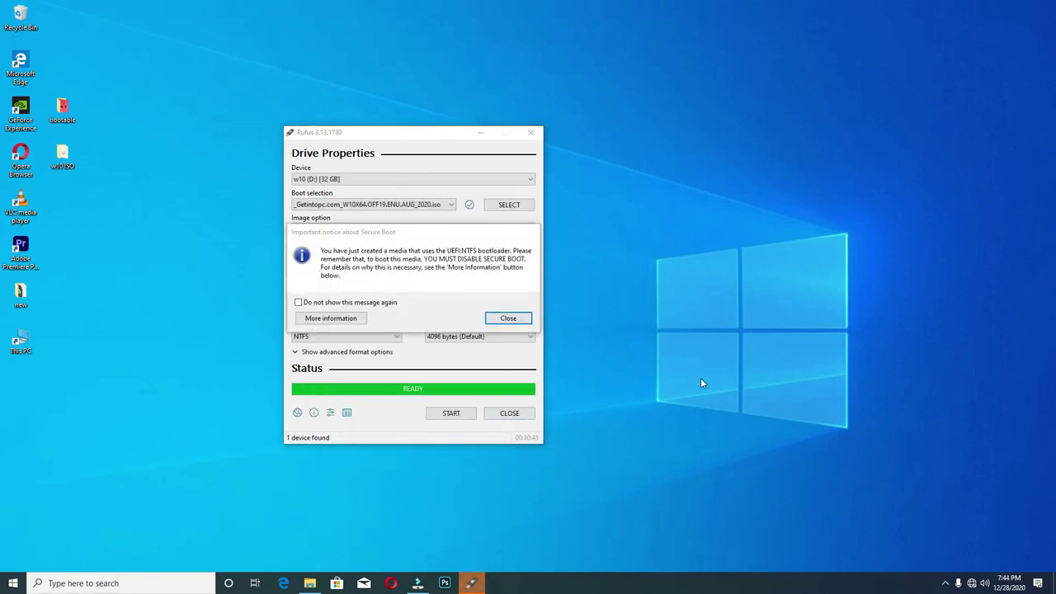
click(510, 320)
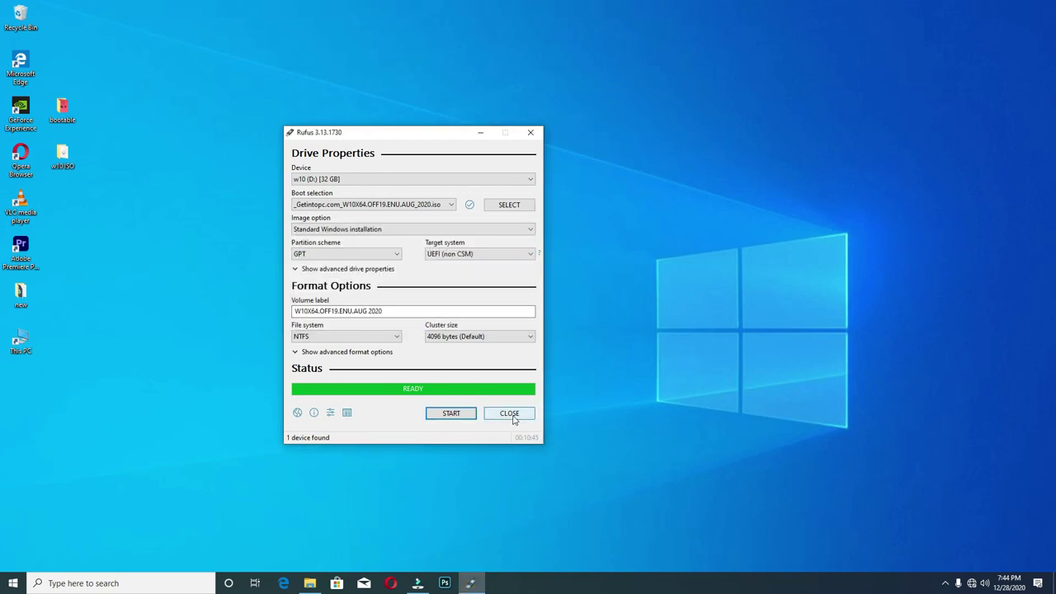
click(509, 413)
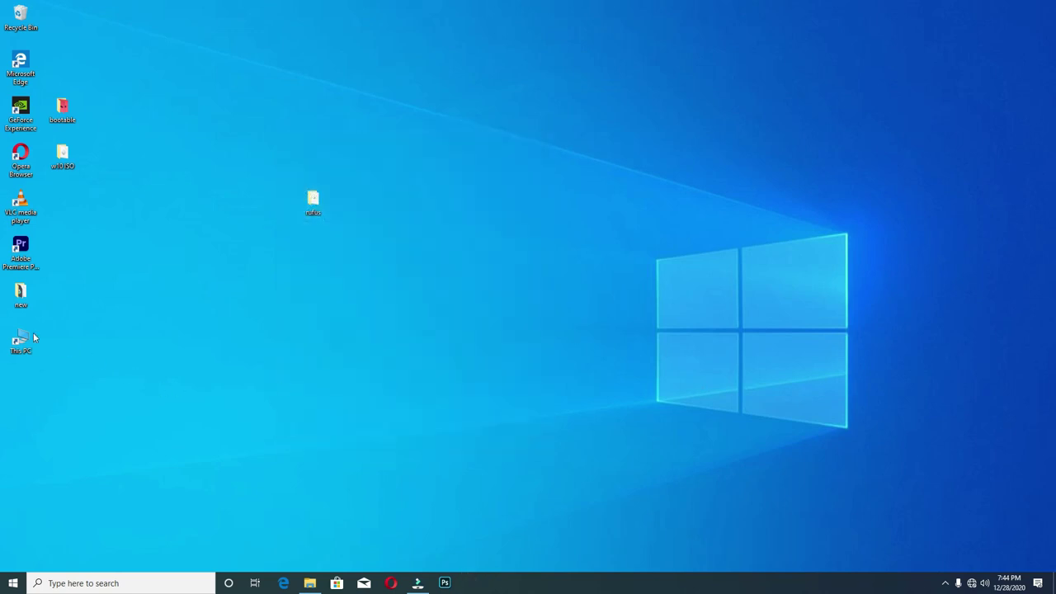
Open the w10 (D:) USB drive from This PC to check the files written to it.
double_click(20, 345)
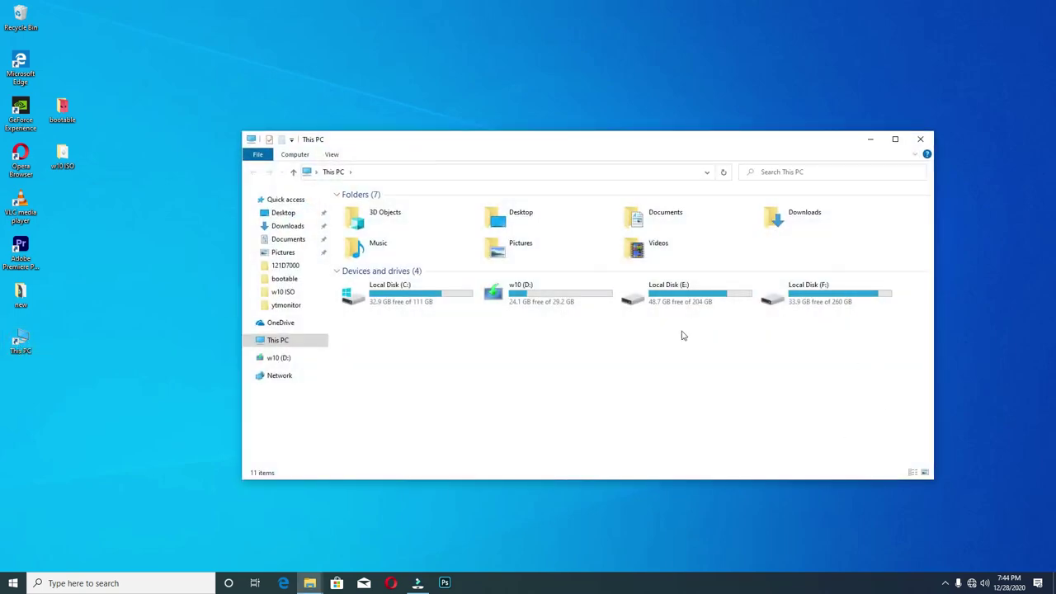
double_click(558, 302)
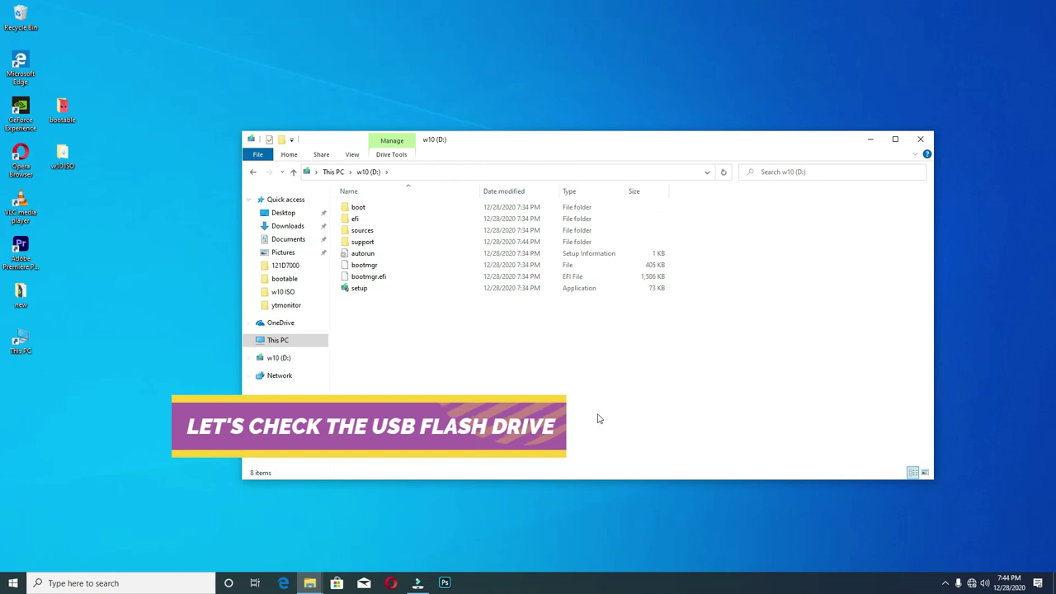